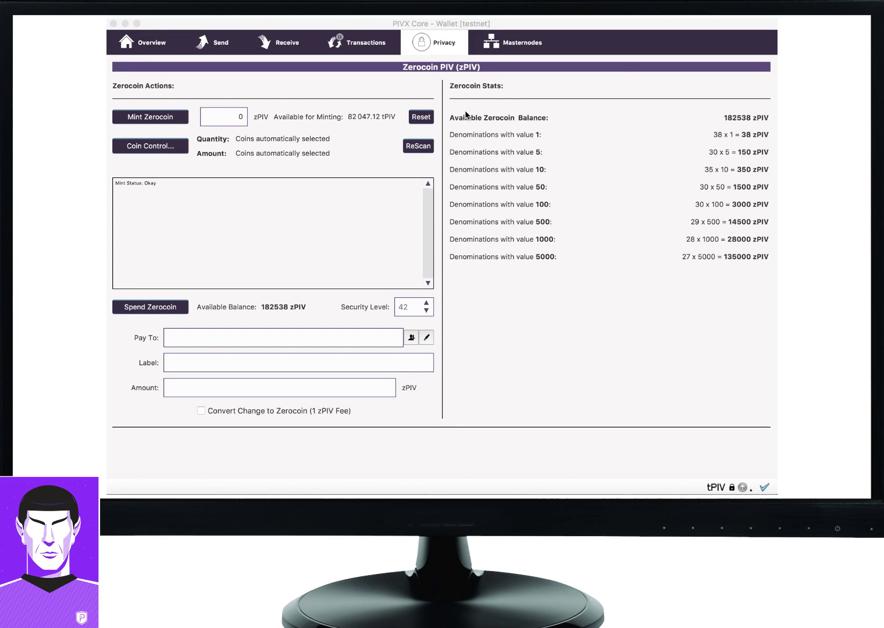
Check the wallet balances, then enter 6 as the Zerocoin mint amount and try minting
left_click(146, 50)
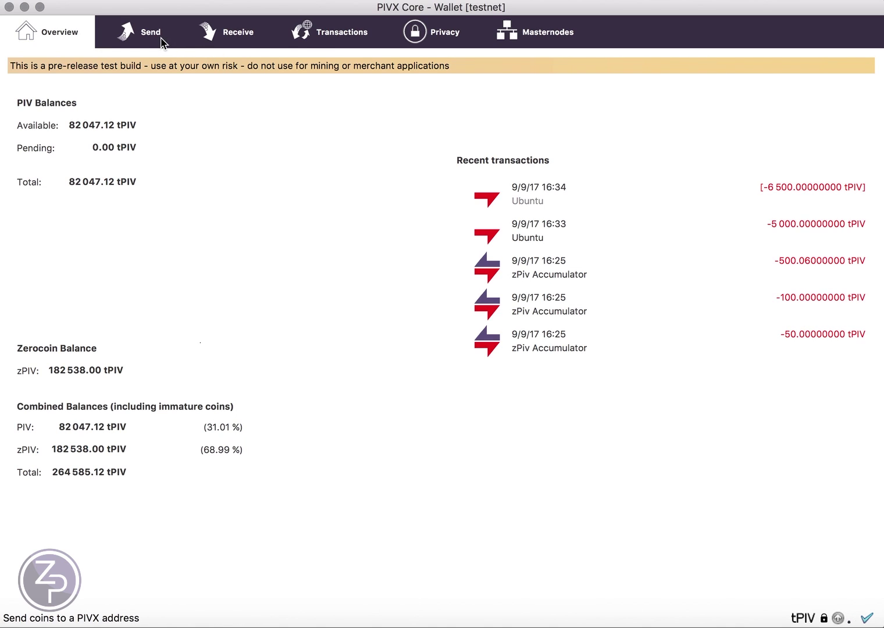
left_click(440, 36)
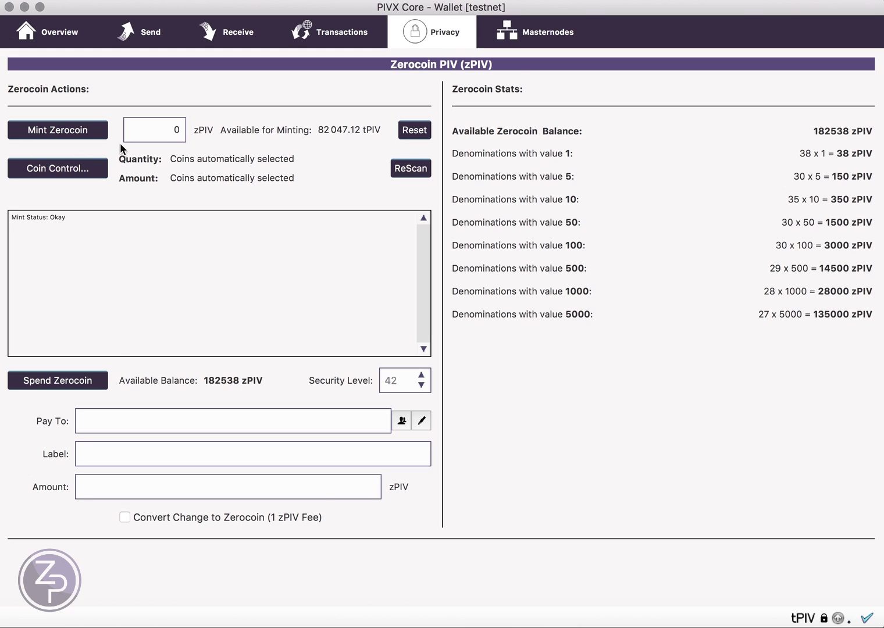
left_click(172, 126)
left_click_drag(172, 127, 186, 130)
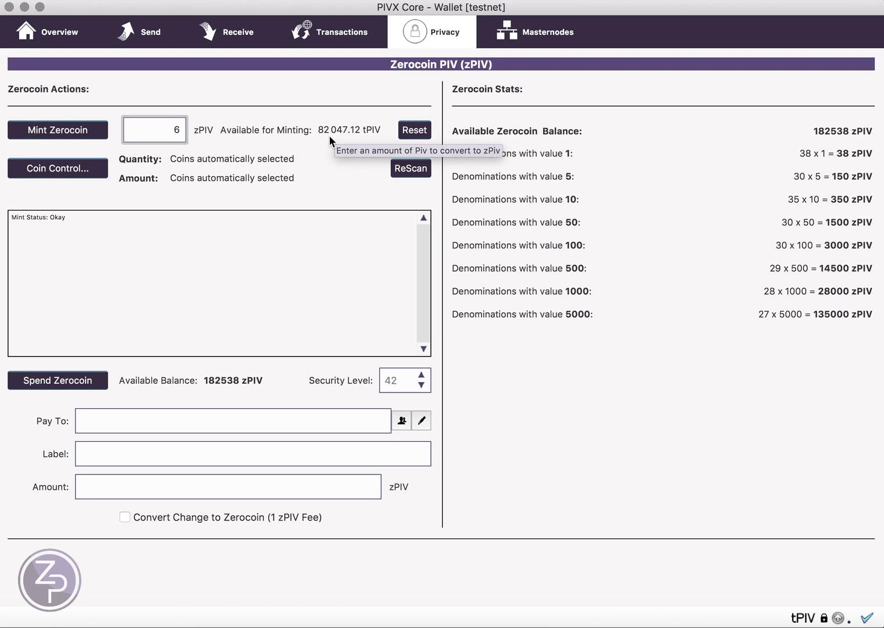
left_click(91, 132)
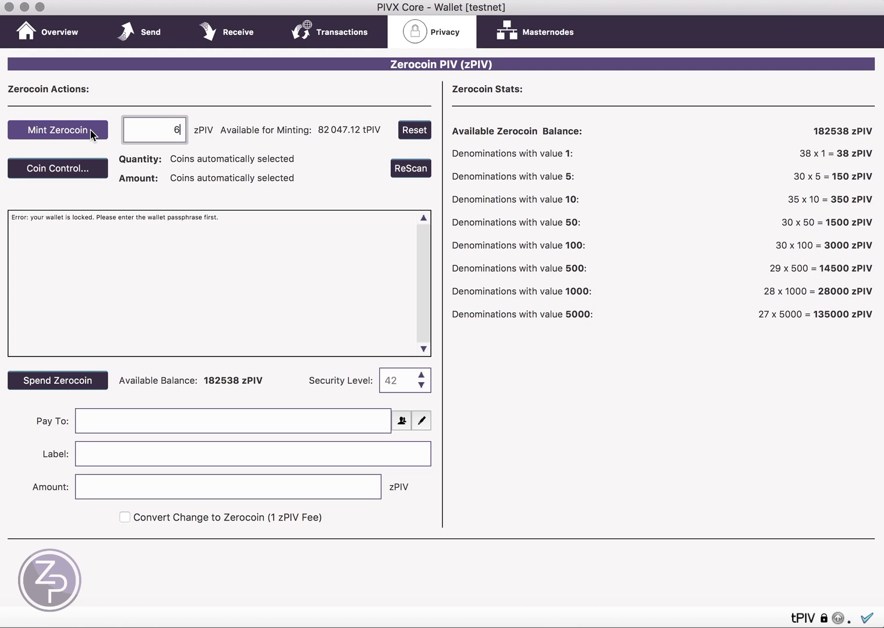
Unlock the wallet with its passphrase and mint the 6 zPIV
left_click(35, 0)
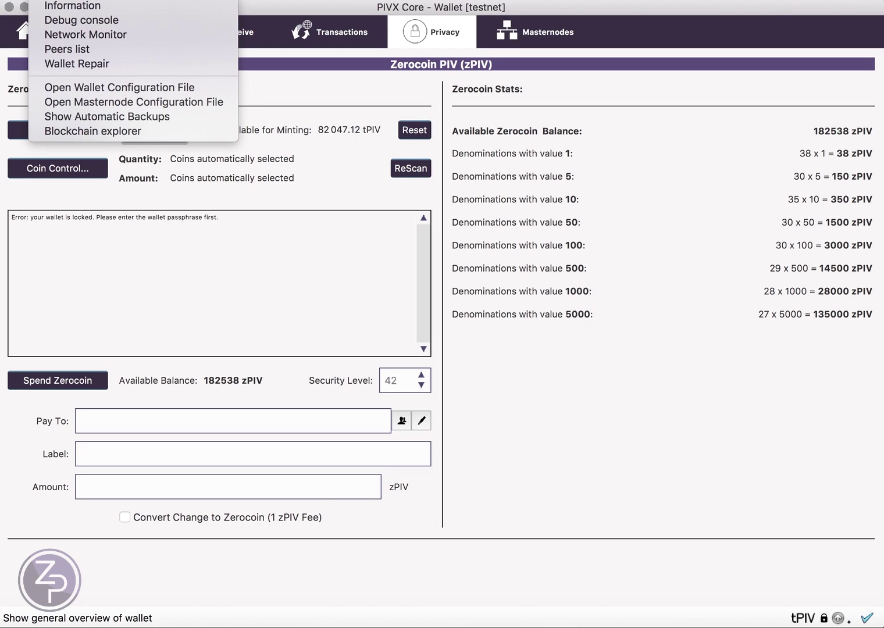
mouse_move(3, 0)
left_click(26, 35)
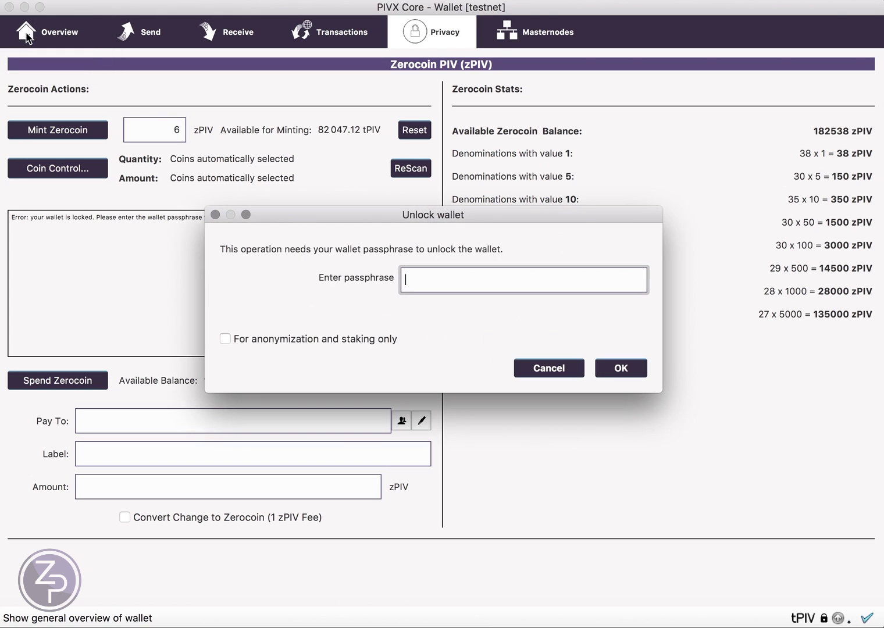
type("a")
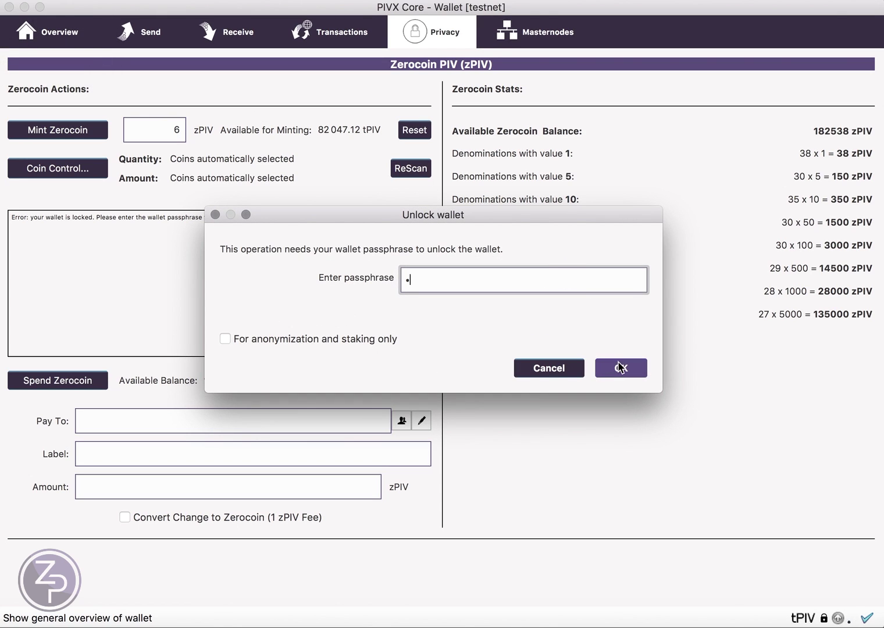
left_click(621, 369)
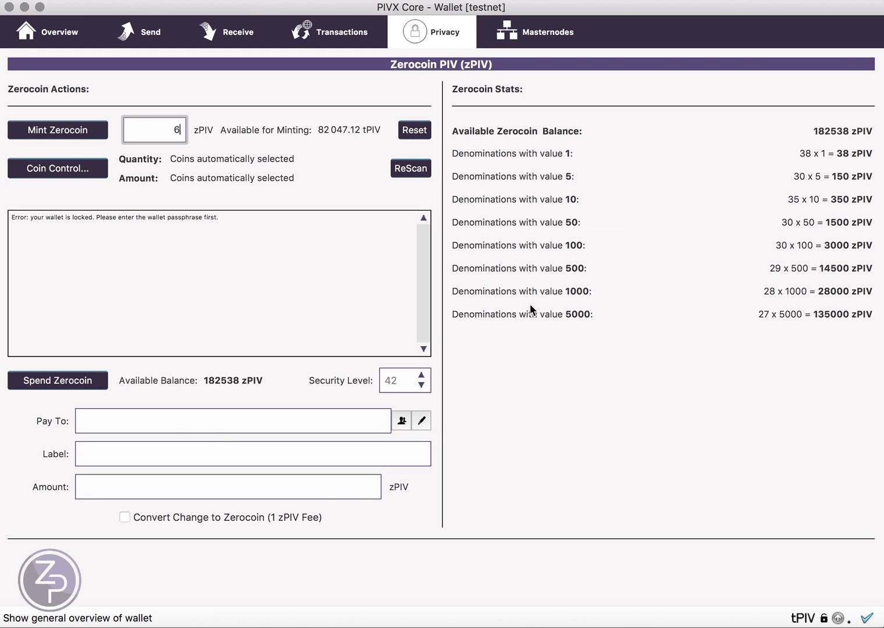
left_click(98, 134)
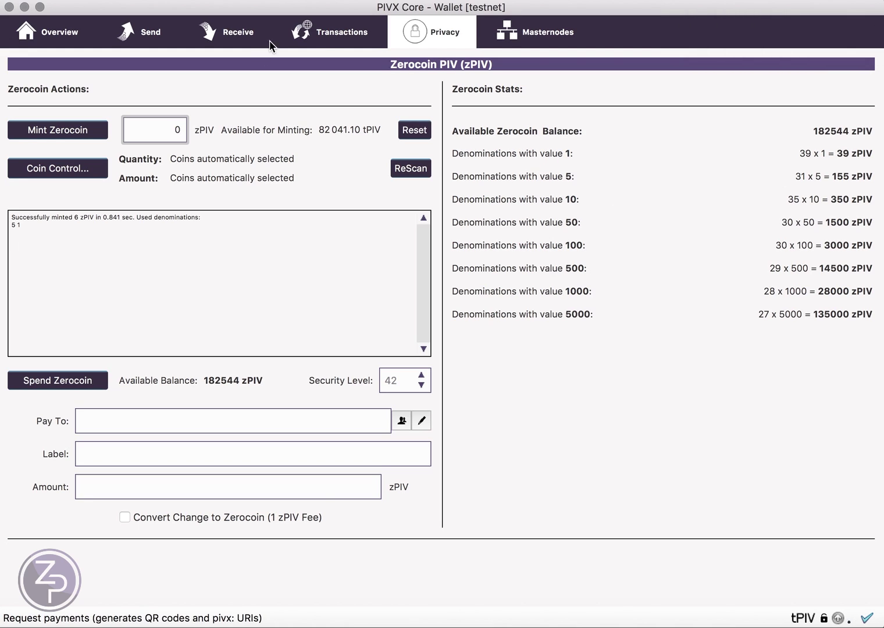
left_click(332, 38)
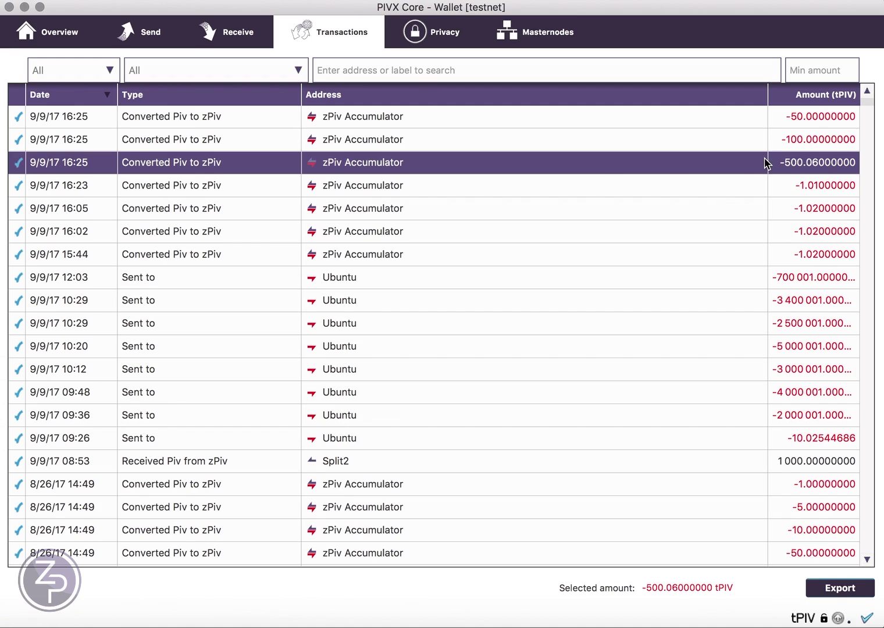
scroll(867, 102, "up", 3)
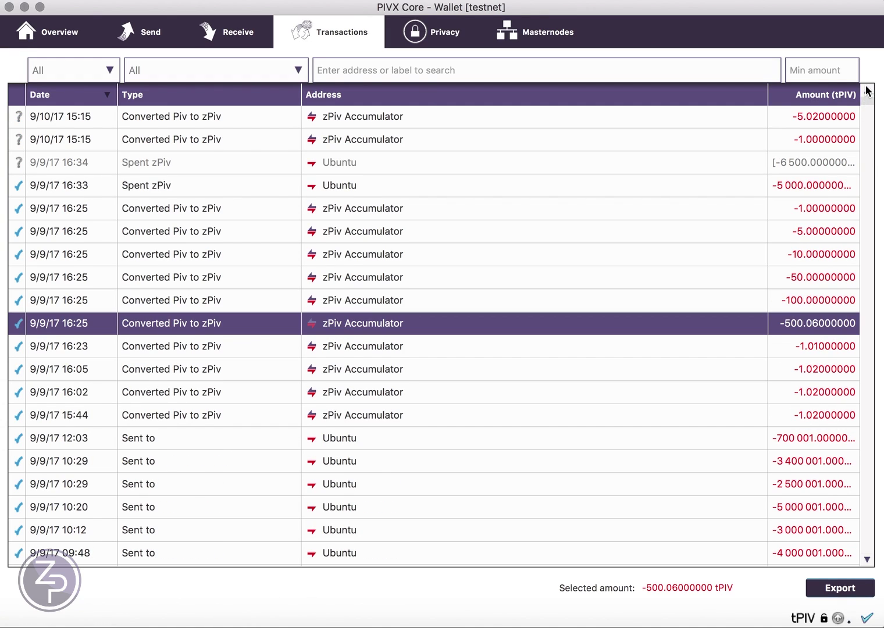
left_click(808, 123)
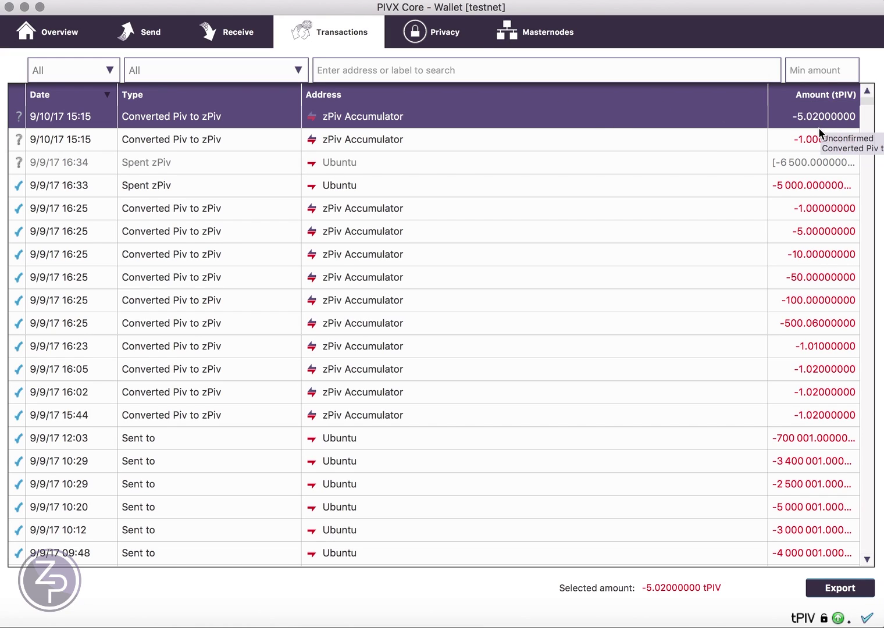
left_click(407, 33)
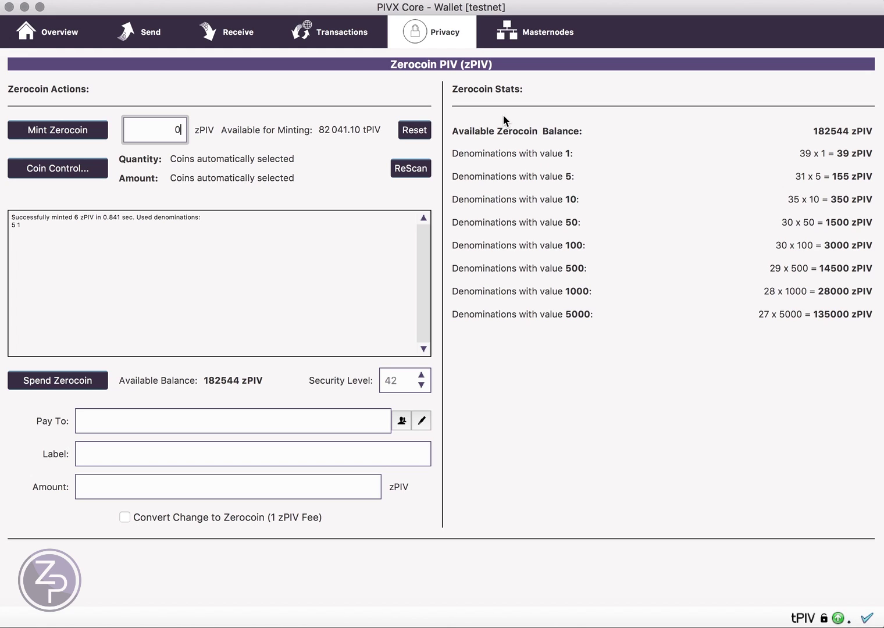
Choose the third saved address as recipient, enter 11 zPIV, and request the private spend
left_click(400, 422)
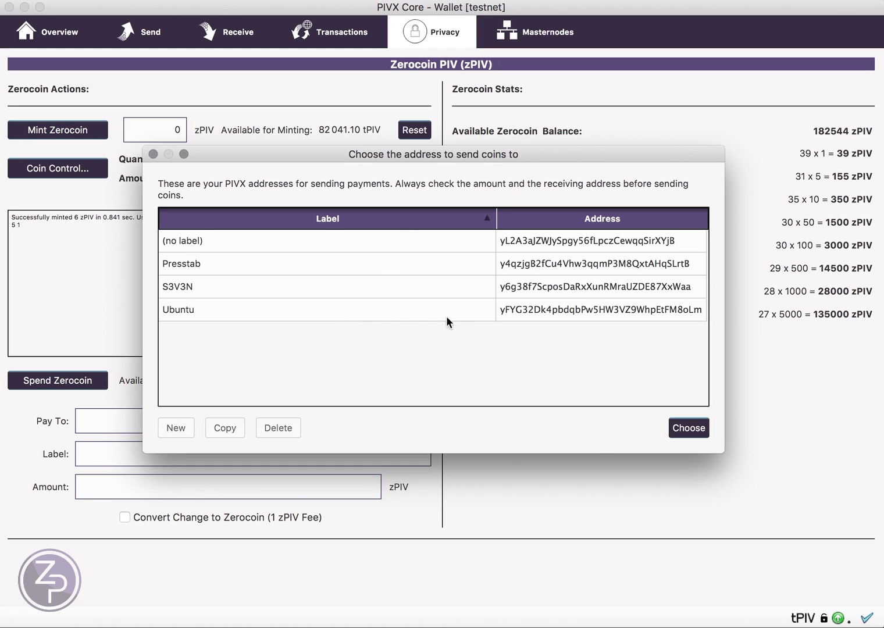
left_click(341, 282)
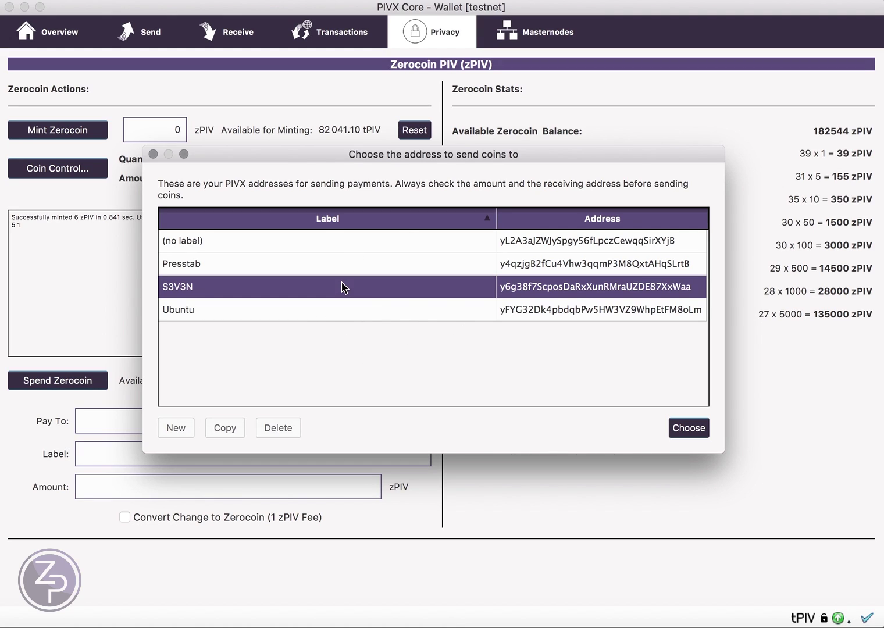
left_click(691, 428)
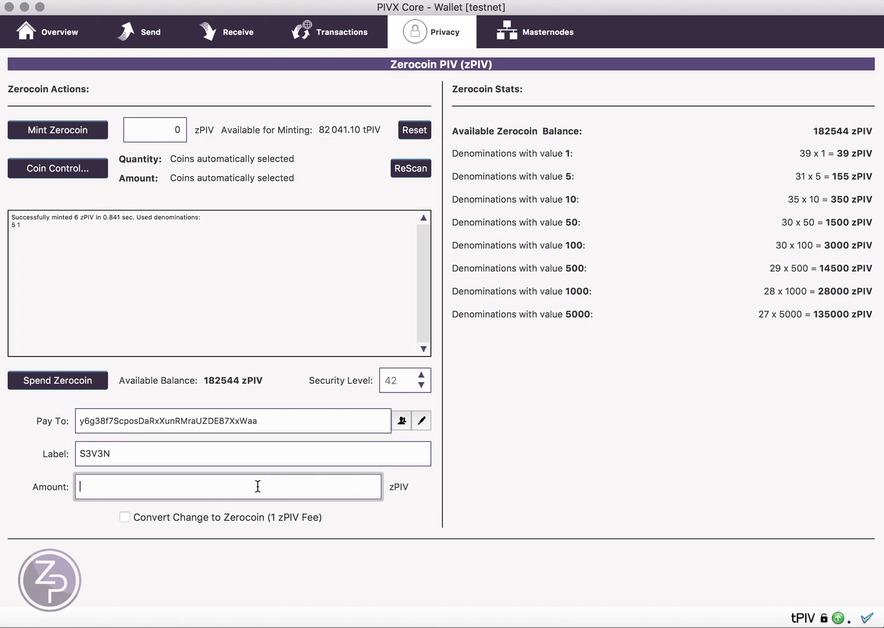
type("11")
left_click(97, 383)
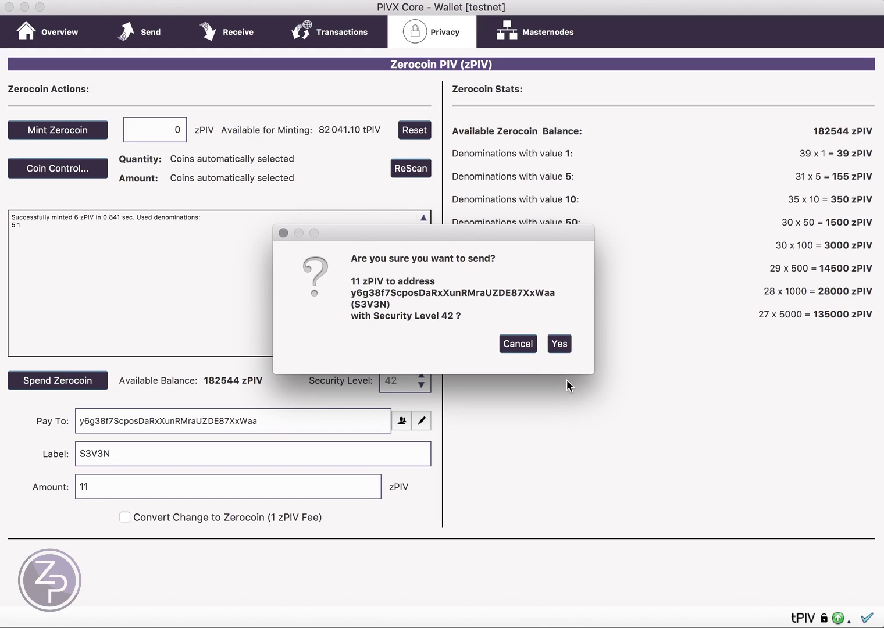
Confirm sending the 11 zPIV to the saved address
left_click(560, 344)
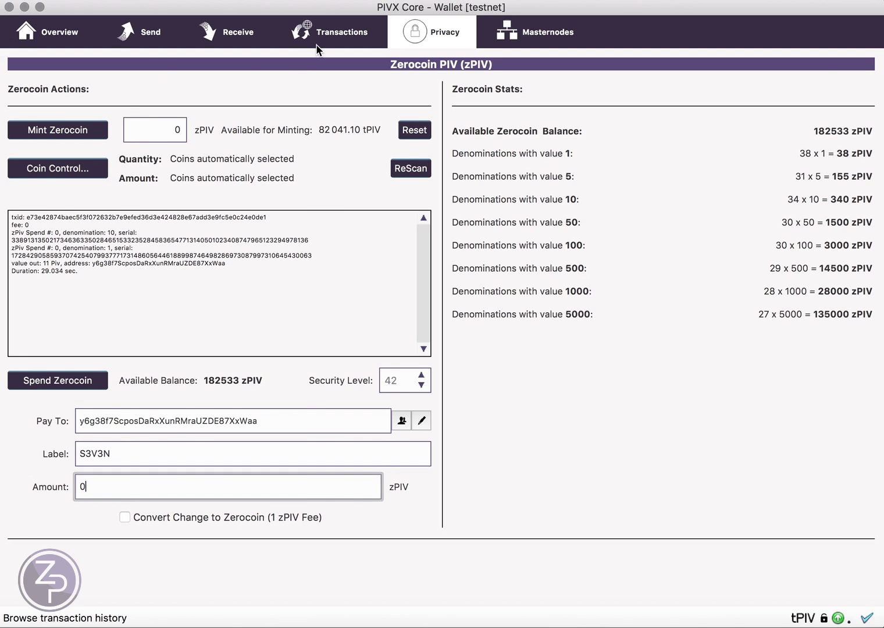
left_click(332, 32)
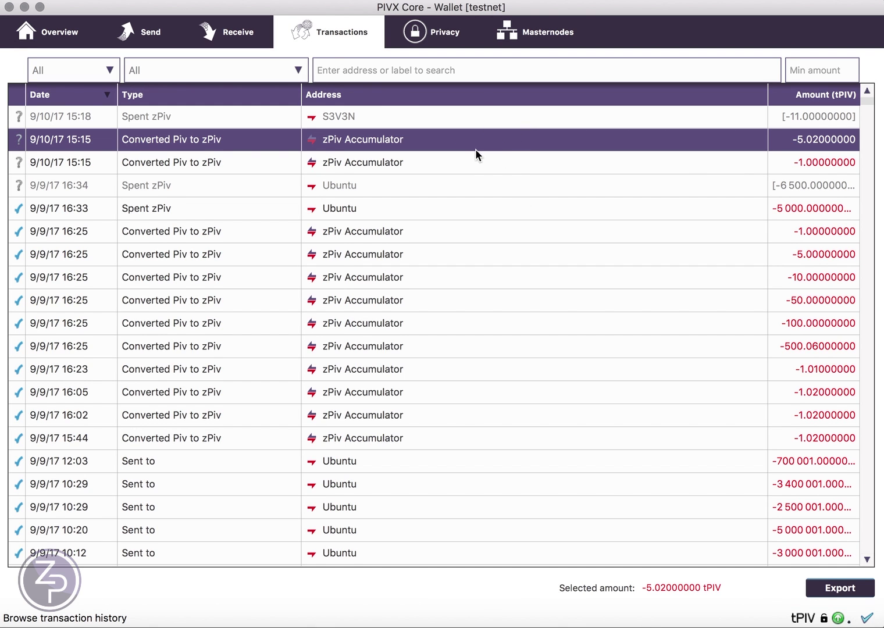
left_click(62, 34)
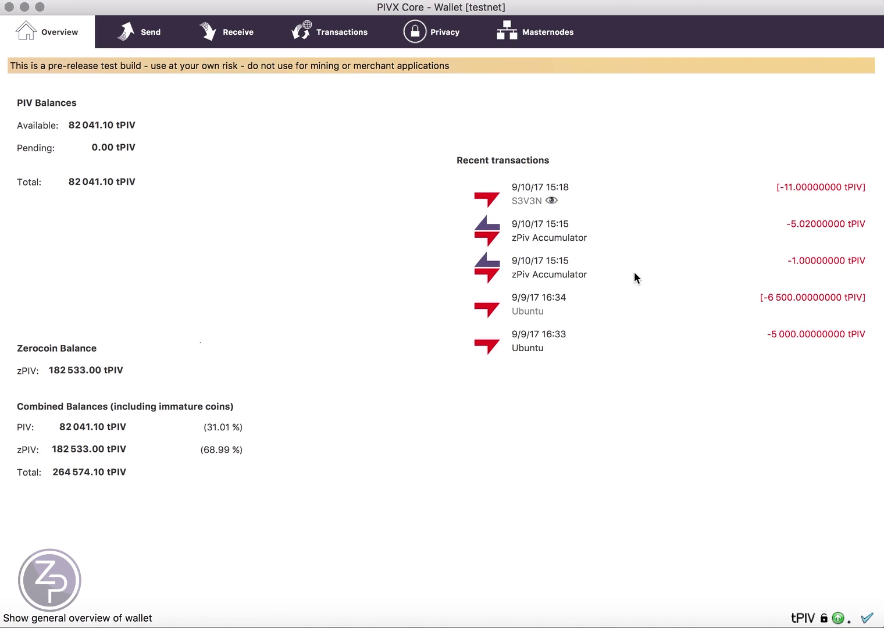
left_click(148, 36)
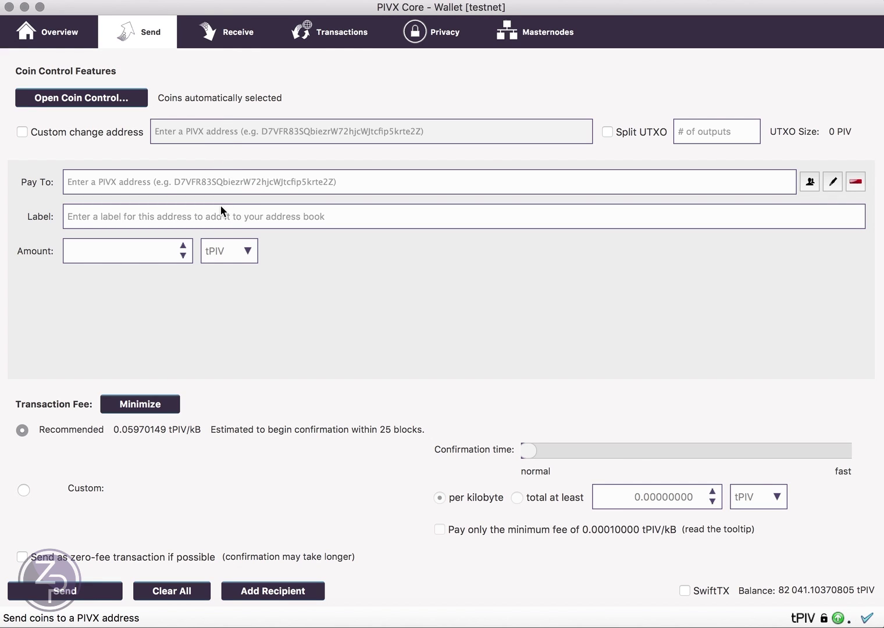
left_click(250, 33)
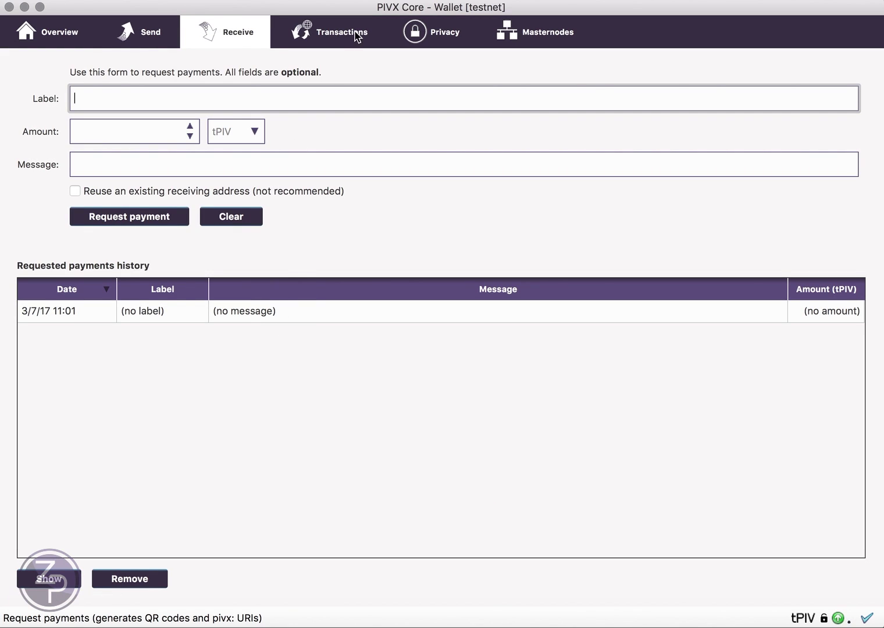
left_click(443, 32)
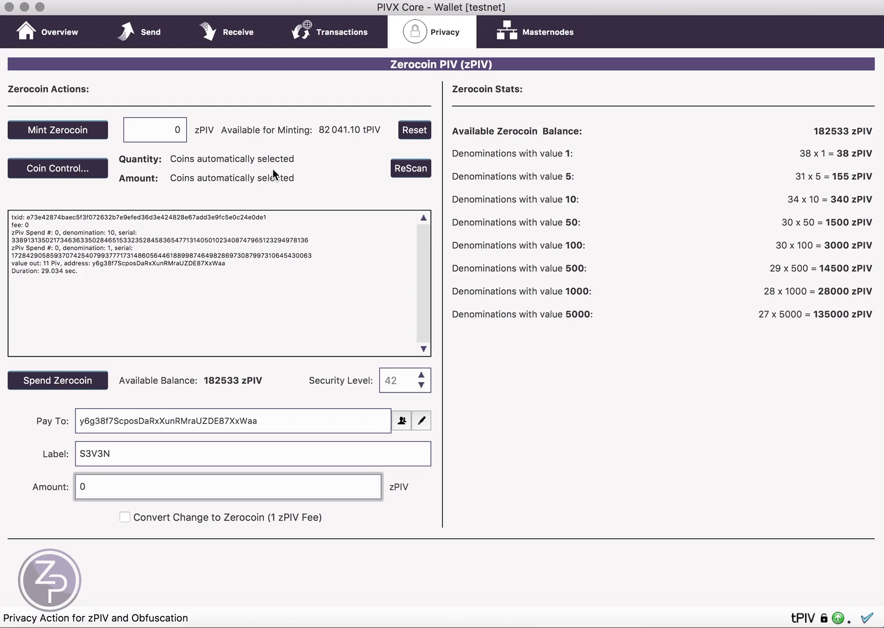
Replace the Zerocoin mint amount with 256
left_click_drag(163, 131, 189, 132)
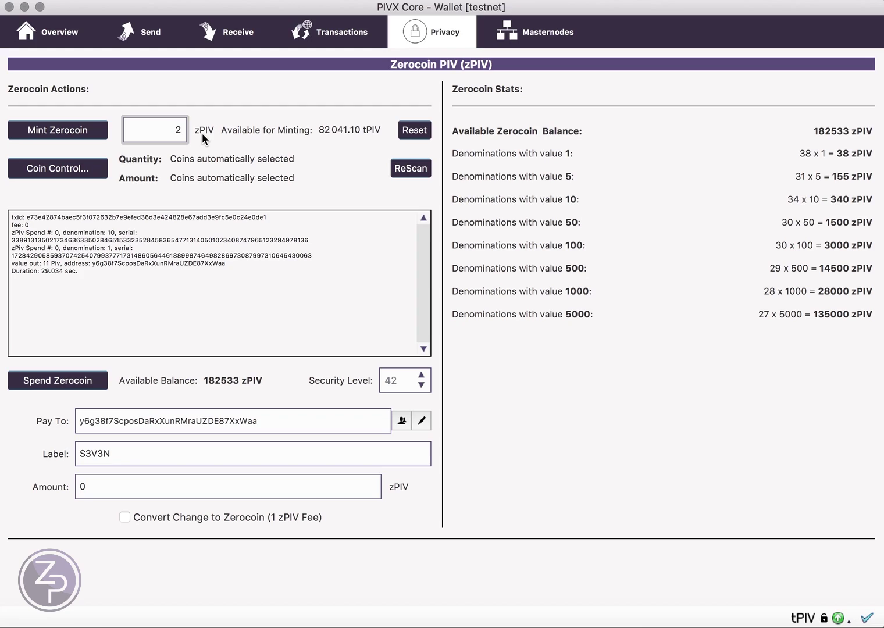
type("56")
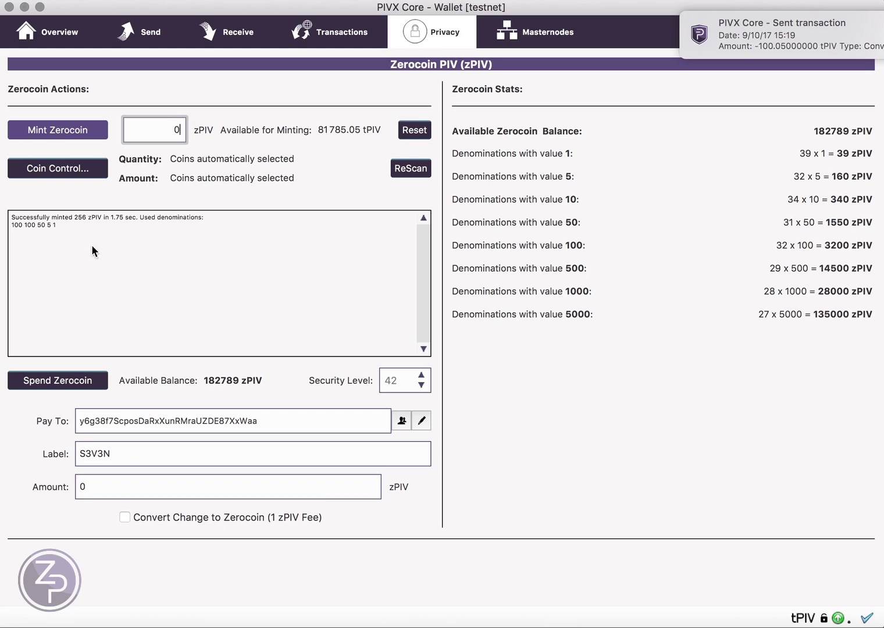
Dismiss the zero-amount warning, change the spend amount to 27 zPIV, and spend it privately
left_click(93, 382)
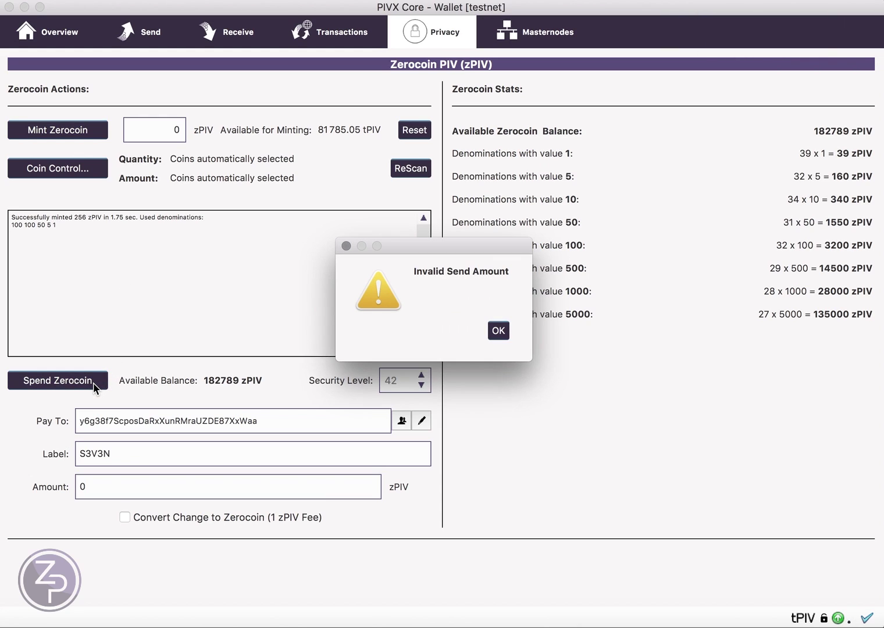
left_click(499, 330)
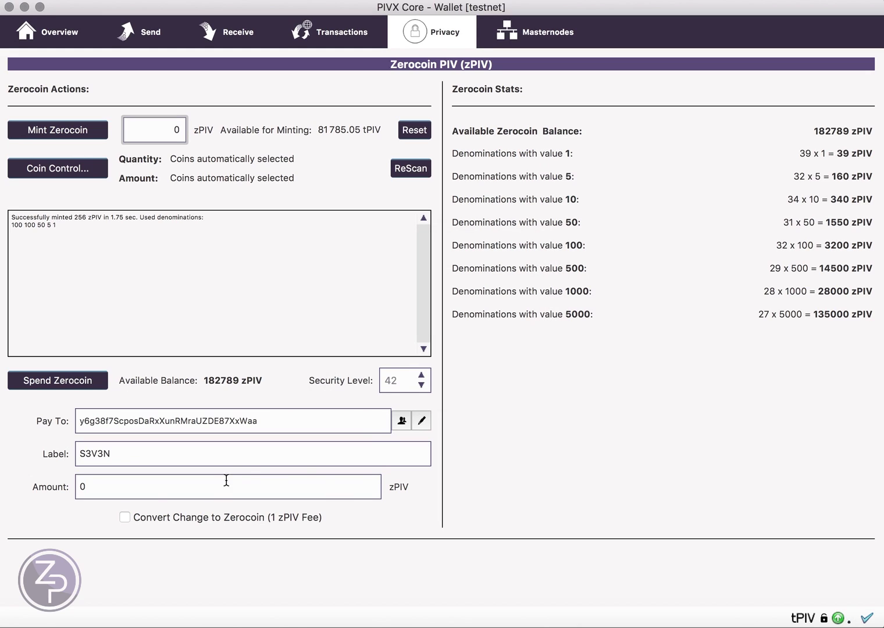
left_click(158, 487)
key("BackSpace")
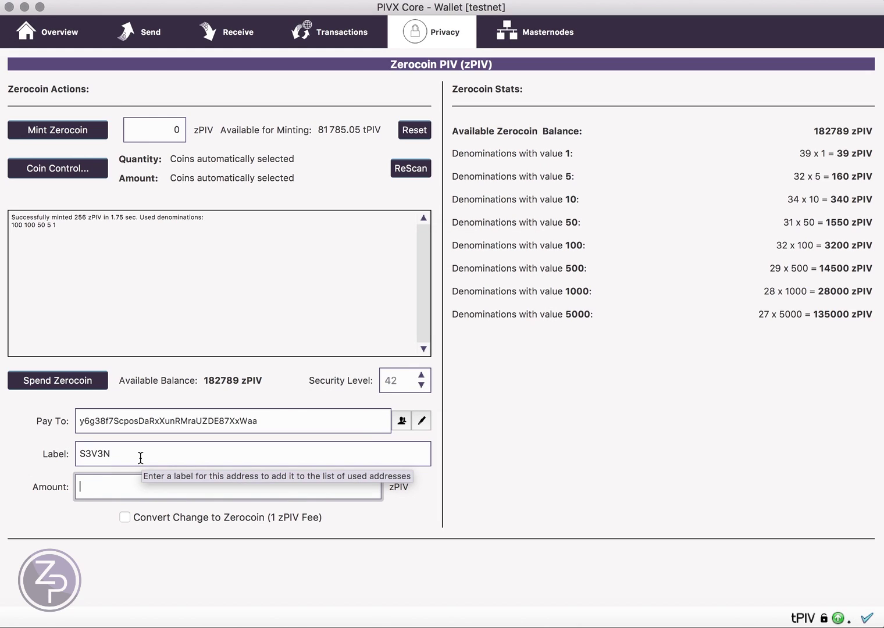
type("27")
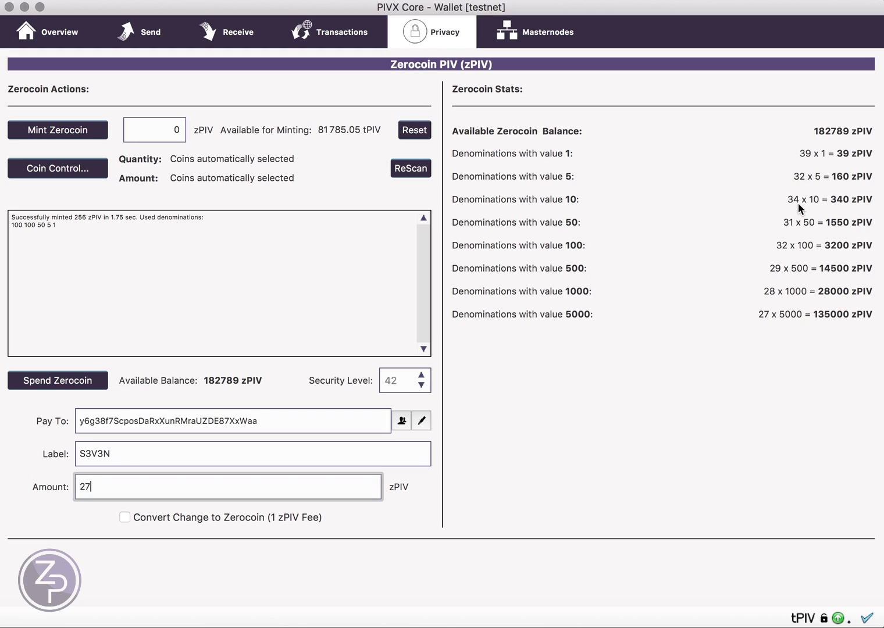
left_click(64, 384)
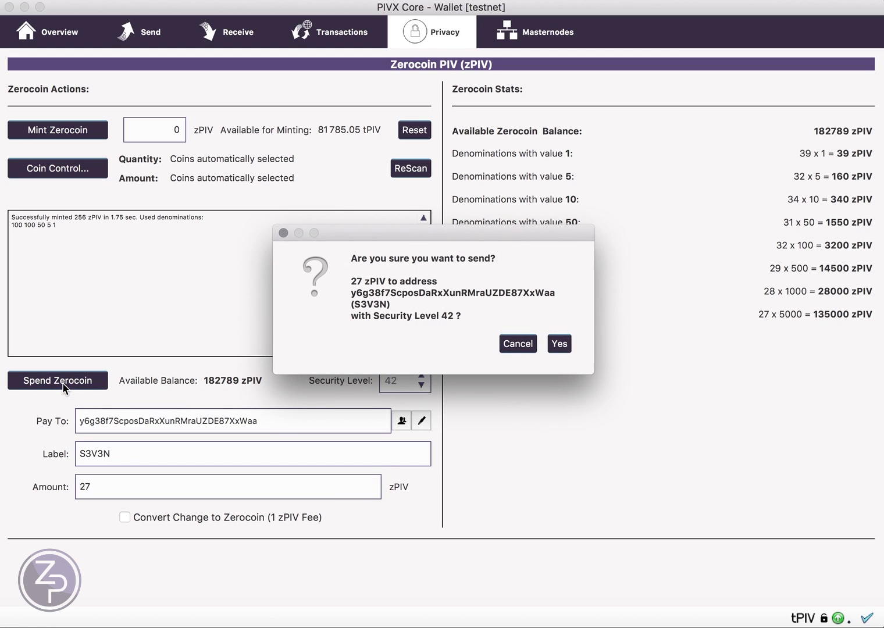
Confirm sending the 27 zPIV to the saved address
left_click(553, 346)
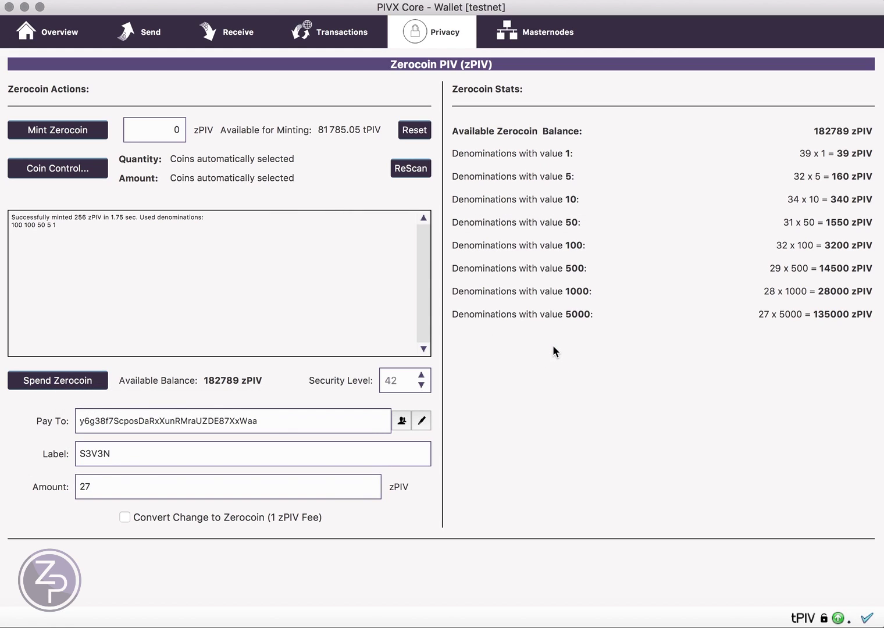